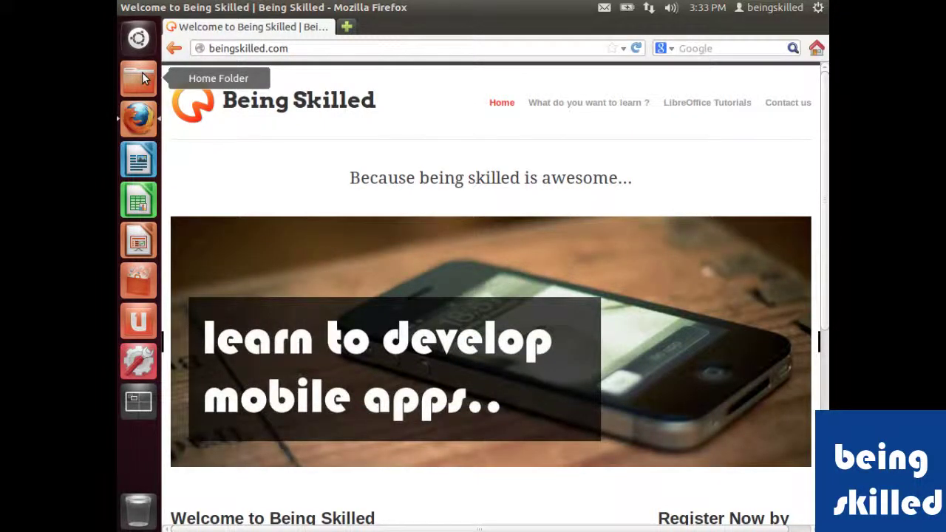
Step: Open the Home folder in the file manager and look over the default folders it contains
{"action": "left_click", "coordinate": [143, 87]}
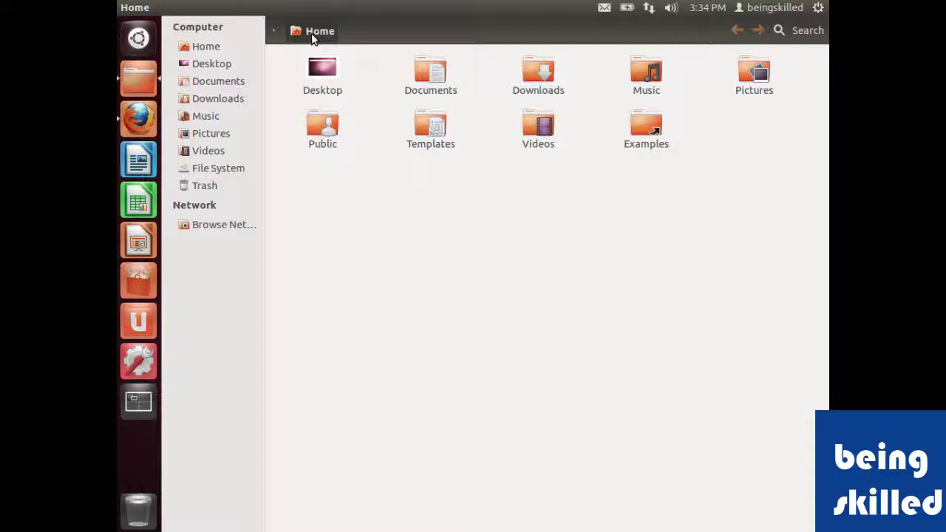
{"action": "left_click_drag", "start_coordinate": [291, 69], "coordinate": [338, 79]}
{"action": "left_click", "coordinate": [790, 173]}
{"action": "left_click", "coordinate": [340, 74]}
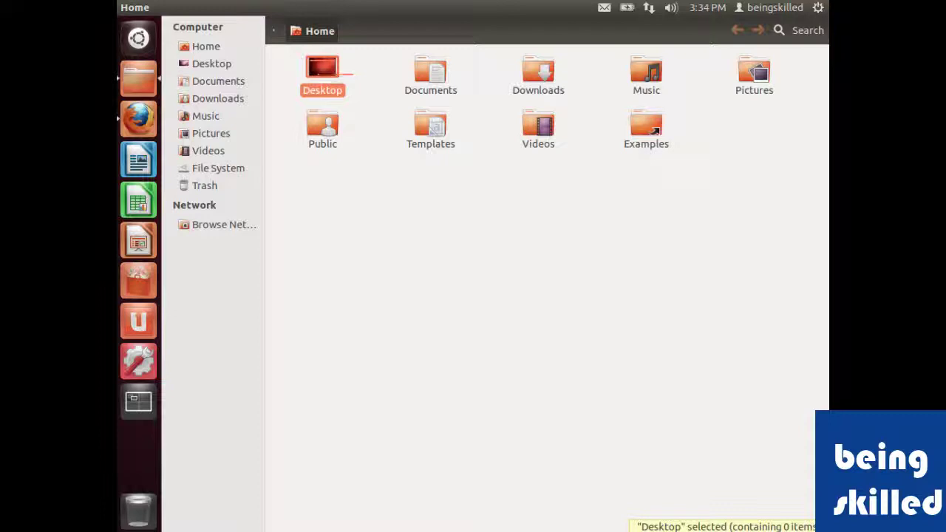
{"action": "left_click", "coordinate": [284, 73]}
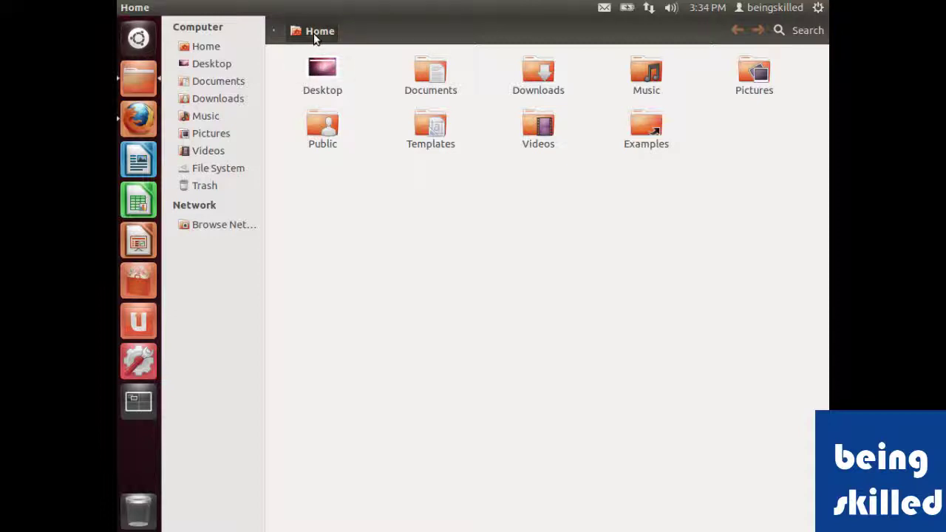
{"action": "left_click_drag", "start_coordinate": [282, 67], "coordinate": [813, 163]}
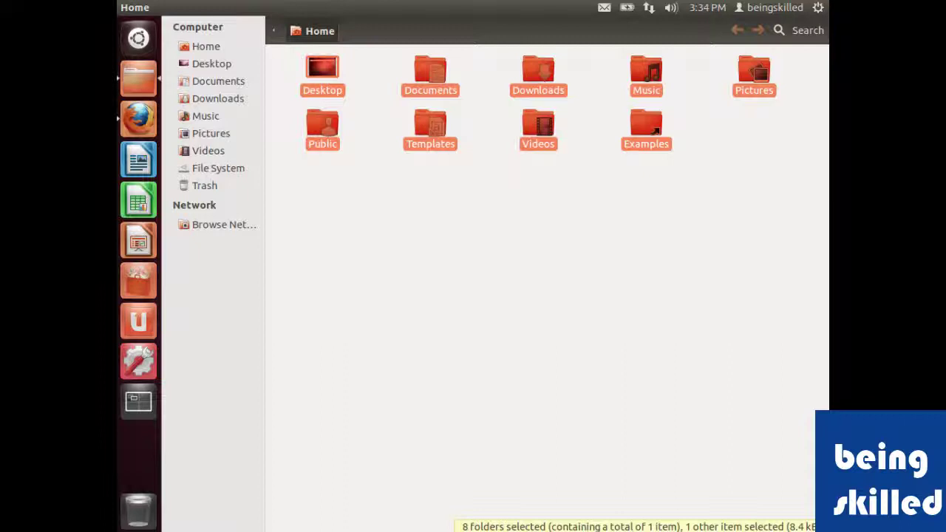
{"action": "left_click", "coordinate": [703, 248]}
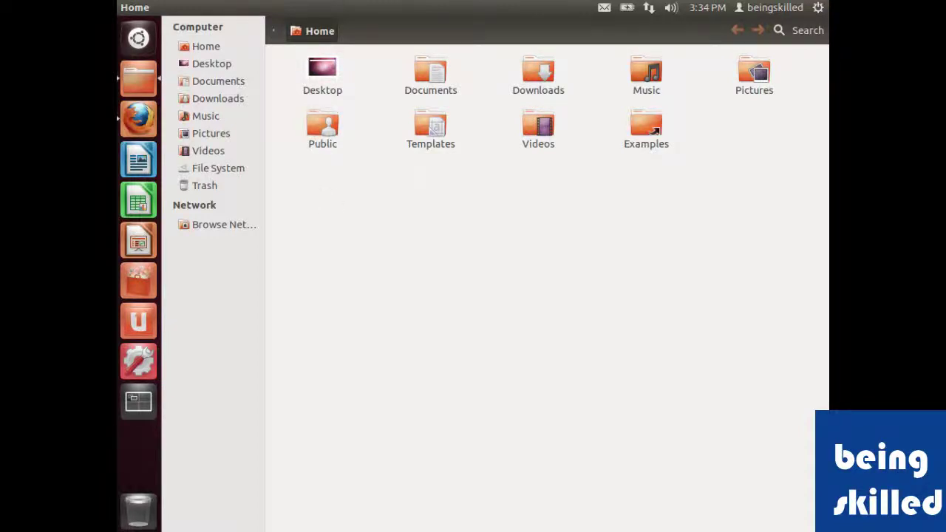
Step: Browse the Desktop, Documents, Downloads, Music, Pictures and Videos folders one after another to examine their contents
{"action": "left_click", "coordinate": [225, 81]}
{"action": "left_click", "coordinate": [196, 63]}
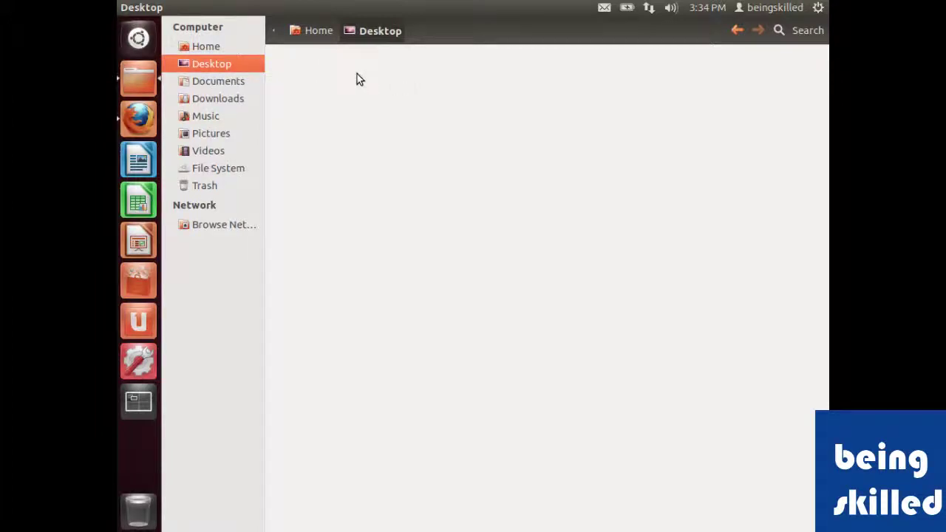
{"action": "left_click_drag", "start_coordinate": [317, 73], "coordinate": [739, 331]}
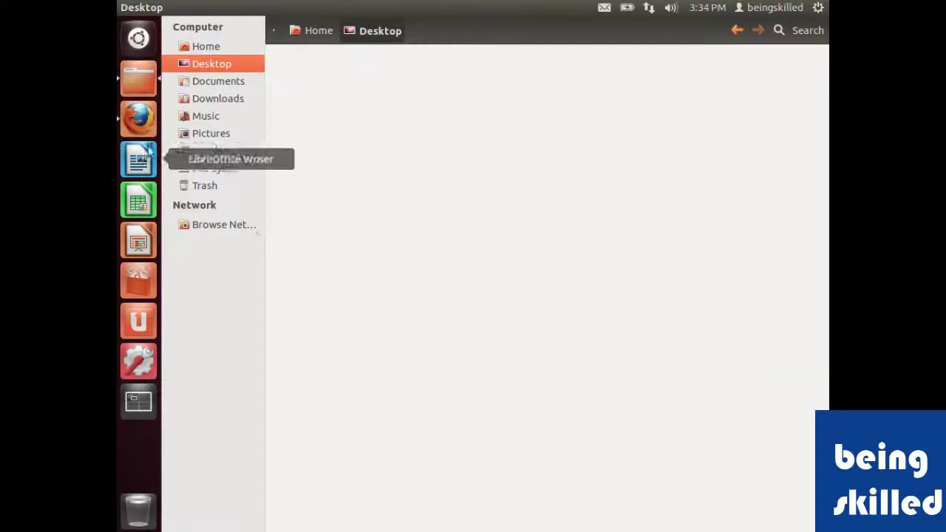
{"action": "left_click", "coordinate": [221, 83]}
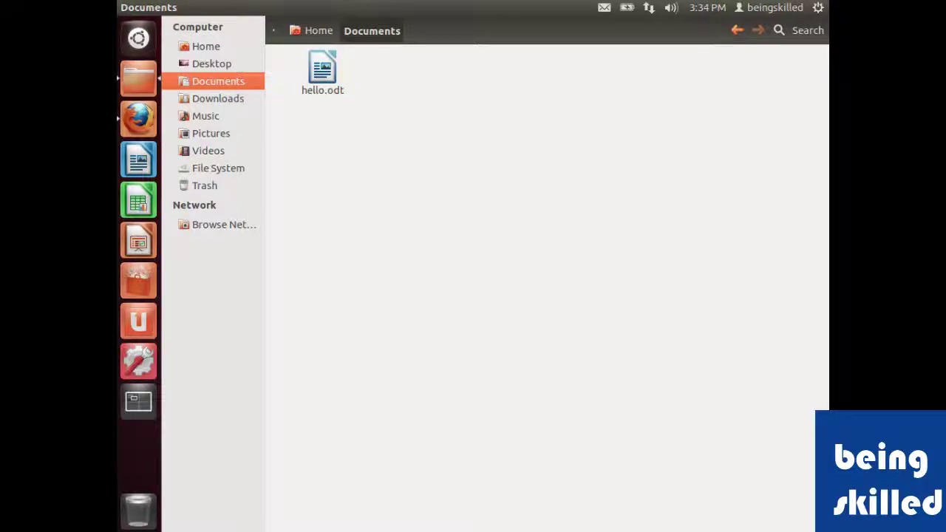
{"action": "left_click", "coordinate": [218, 100]}
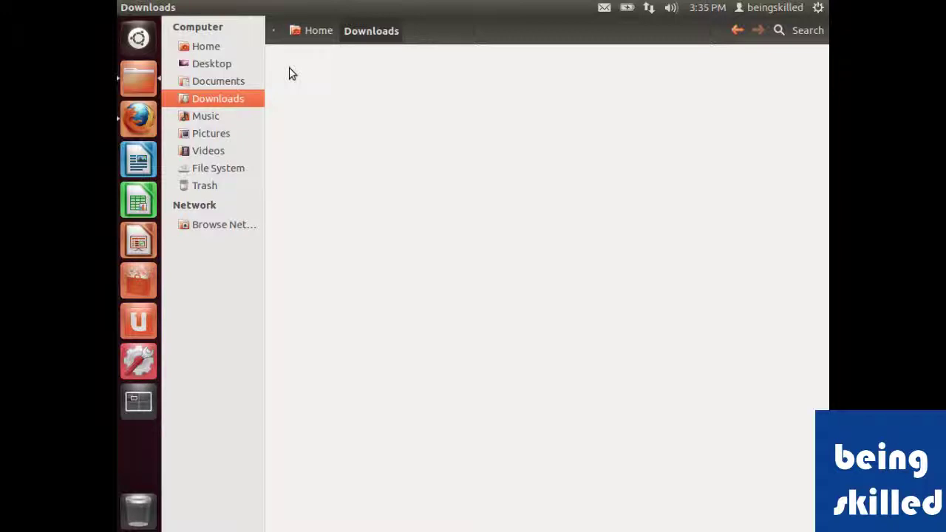
{"action": "left_click", "coordinate": [186, 116]}
{"action": "left_click", "coordinate": [221, 135]}
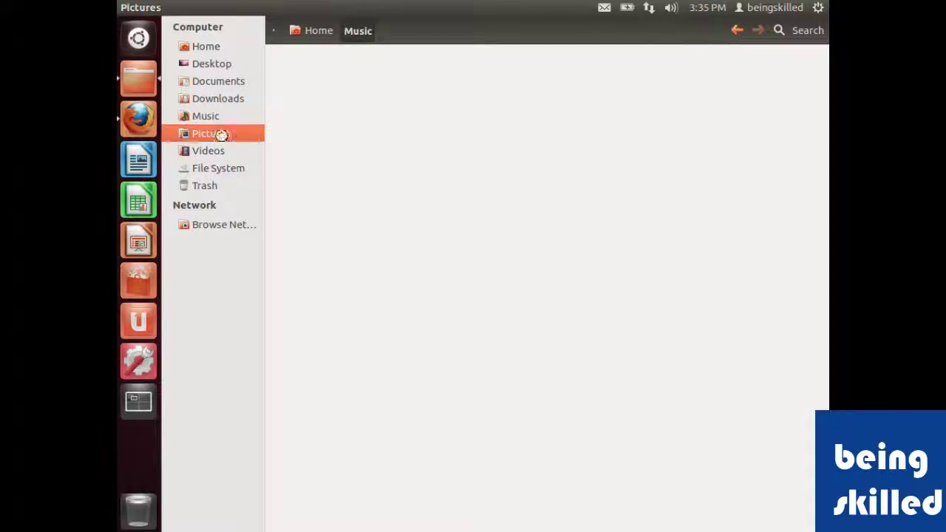
{"action": "left_click", "coordinate": [210, 150]}
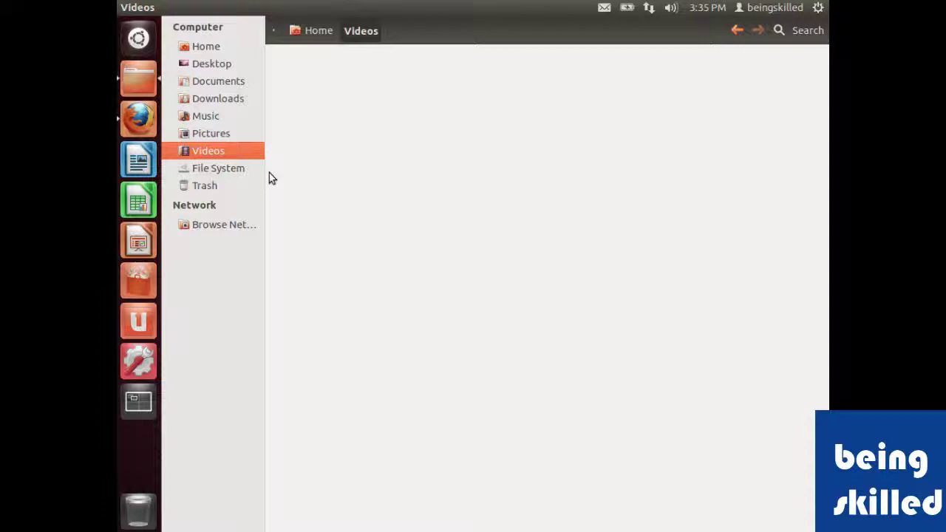
Step: Open the File System location and examine the system folders and files at the root
{"action": "left_click", "coordinate": [218, 170]}
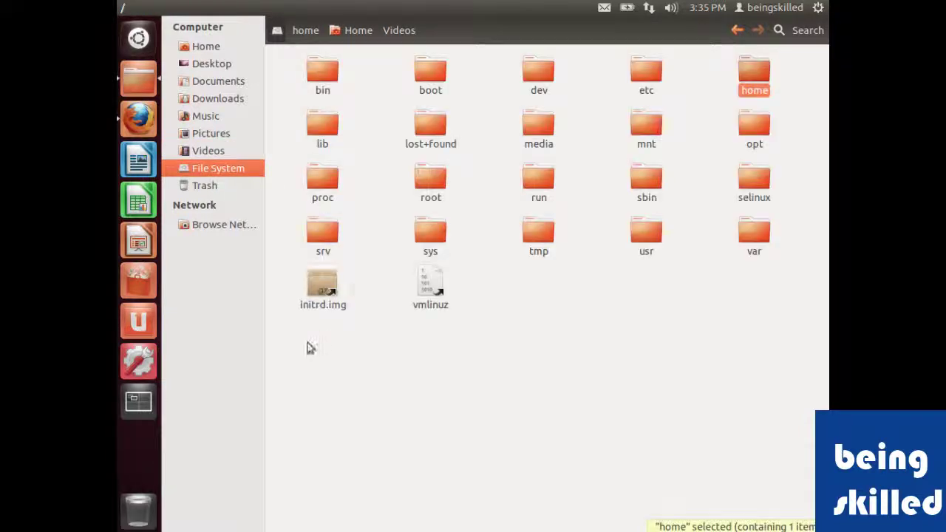
{"action": "left_click_drag", "start_coordinate": [309, 348], "coordinate": [804, 59]}
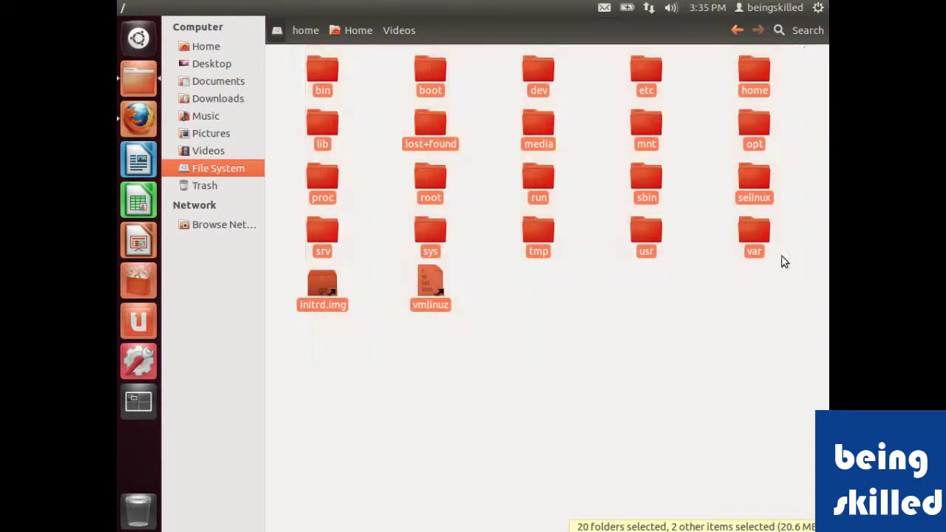
{"action": "left_click", "coordinate": [785, 262]}
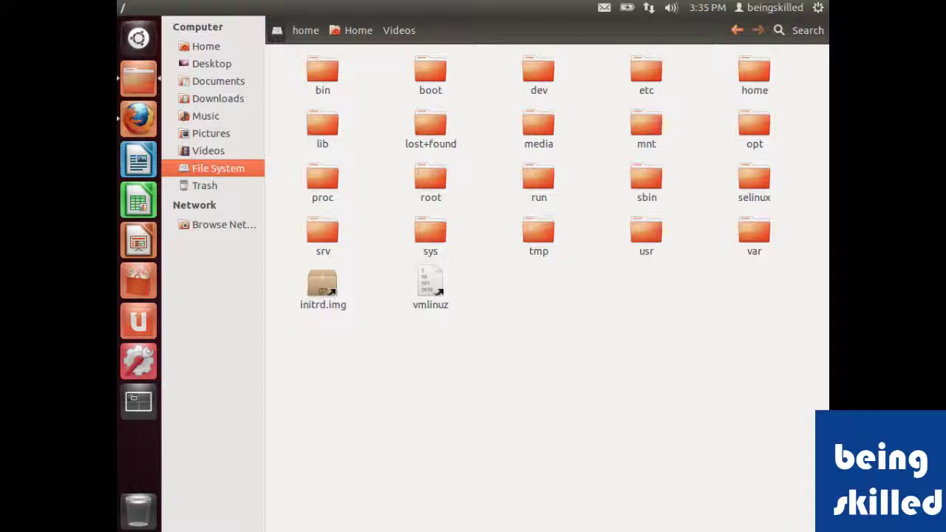
{"action": "left_click_drag", "start_coordinate": [777, 334], "coordinate": [394, 171]}
{"action": "left_click", "coordinate": [394, 171]}
Step: View the contents of the Trash and the available network locations
{"action": "left_click", "coordinate": [204, 188]}
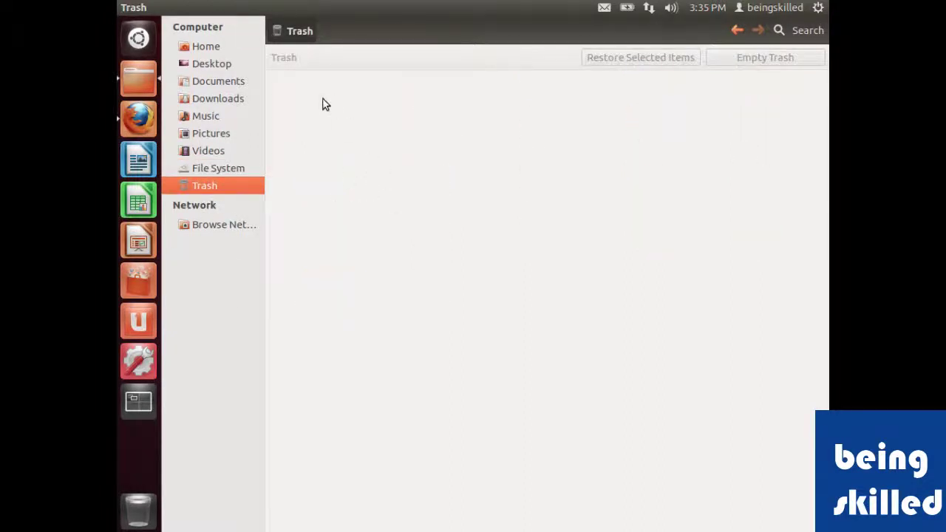
{"action": "left_click_drag", "start_coordinate": [296, 90], "coordinate": [819, 394]}
{"action": "left_click", "coordinate": [217, 224]}
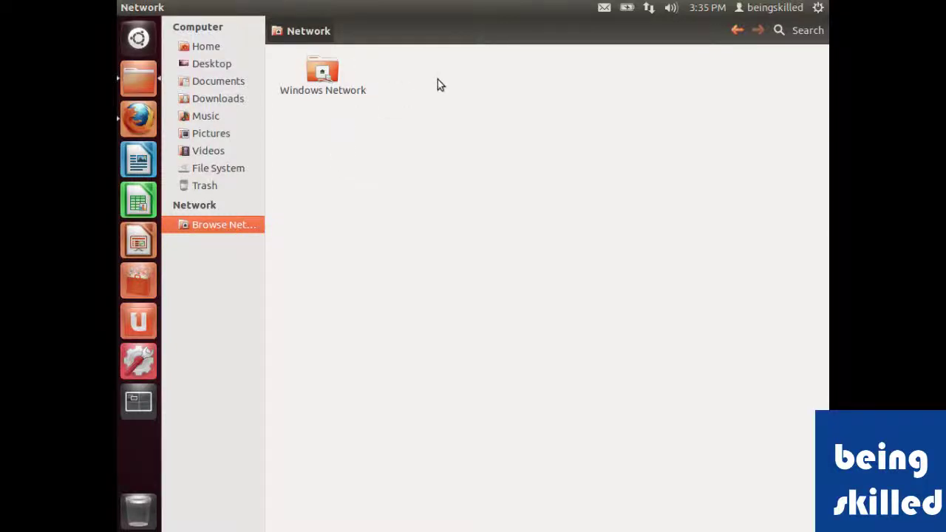
{"action": "left_click_drag", "start_coordinate": [418, 74], "coordinate": [826, 147]}
Step: Return to the Home folder, select all of its items and copy them
{"action": "left_click", "coordinate": [203, 46]}
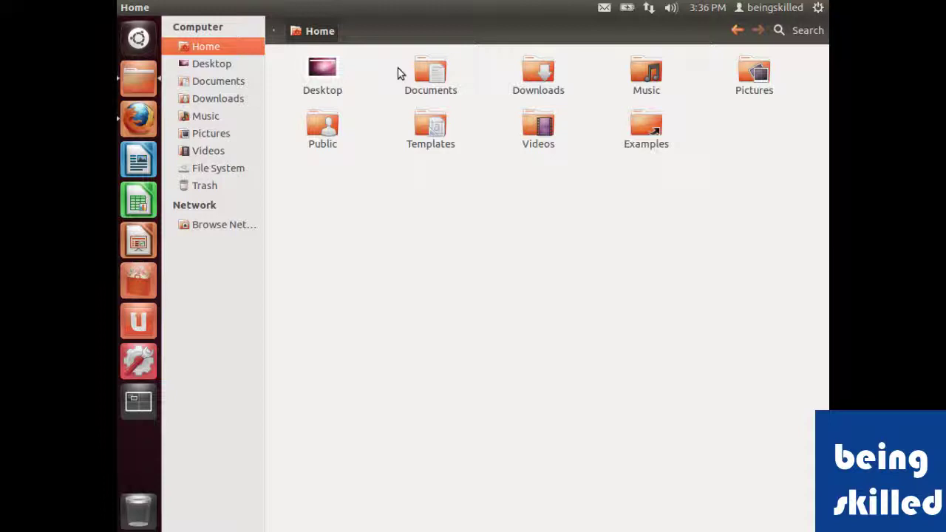
{"action": "mouse_move", "coordinate": [198, 9]}
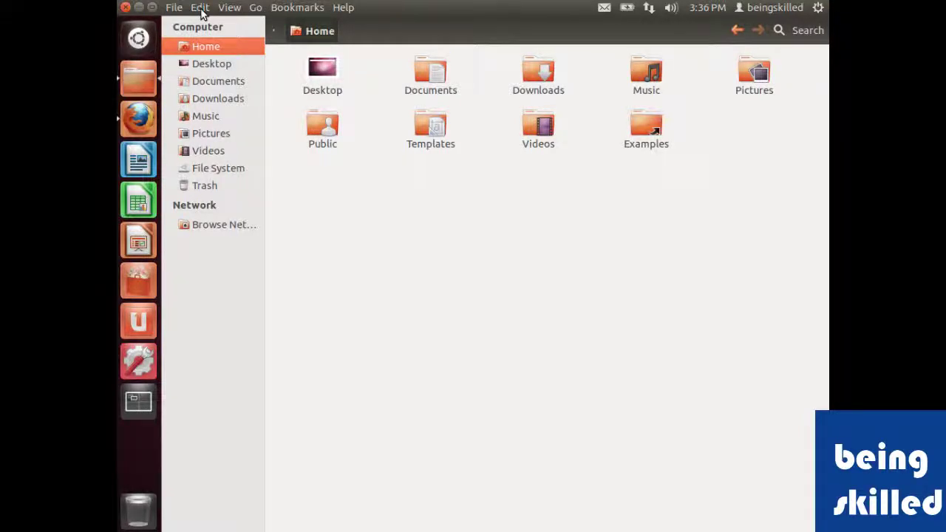
{"action": "left_click", "coordinate": [201, 10]}
{"action": "mouse_move", "coordinate": [229, 11]}
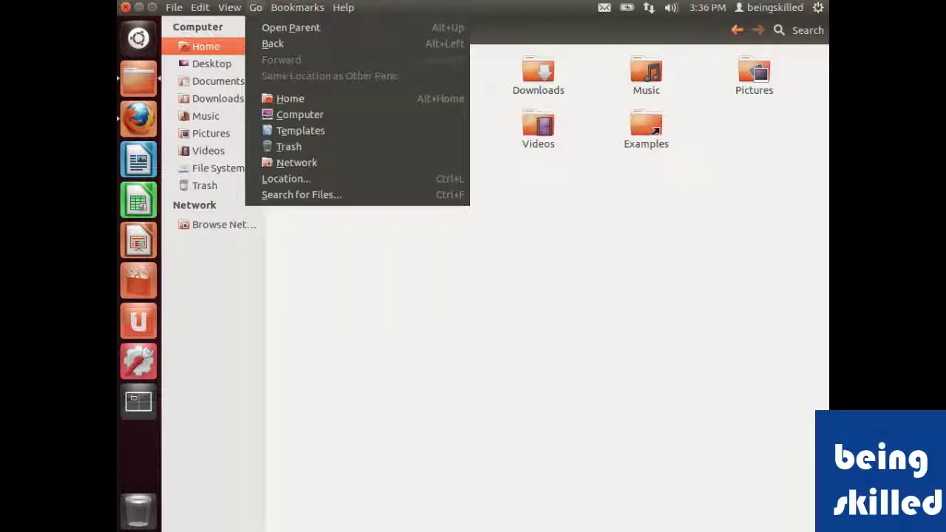
{"action": "mouse_move", "coordinate": [315, 10]}
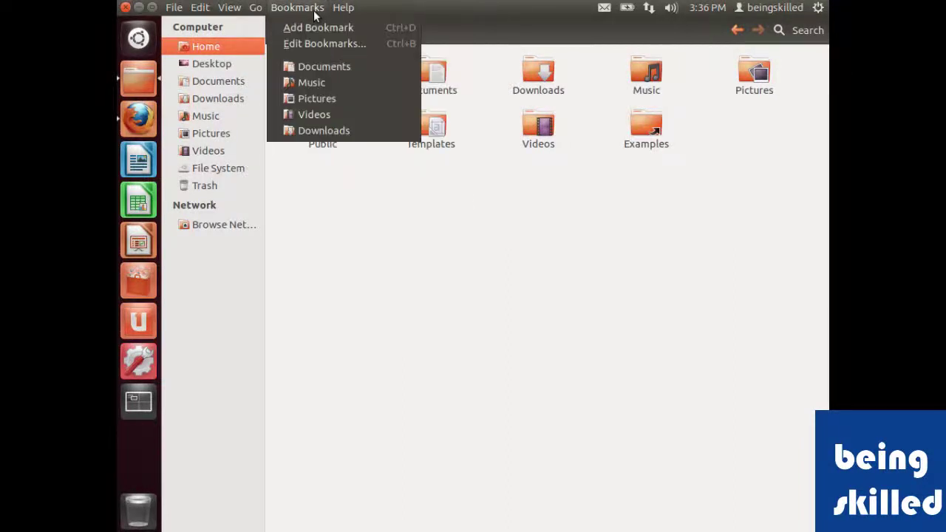
{"action": "mouse_move", "coordinate": [198, 11]}
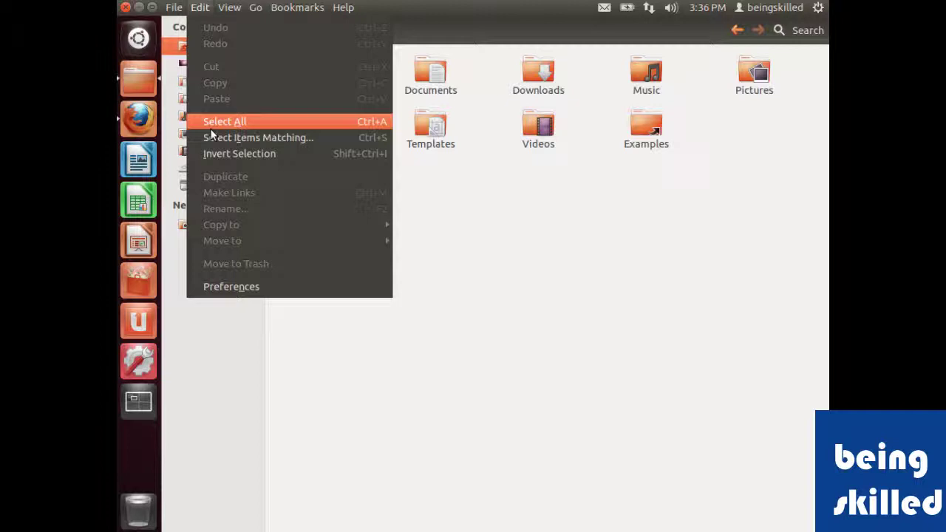
{"action": "left_click", "coordinate": [230, 123]}
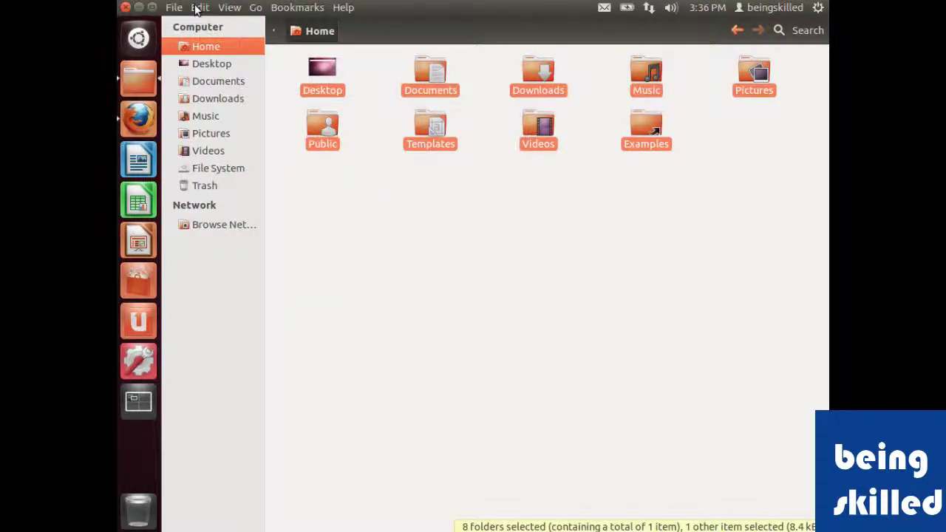
{"action": "left_click", "coordinate": [198, 8]}
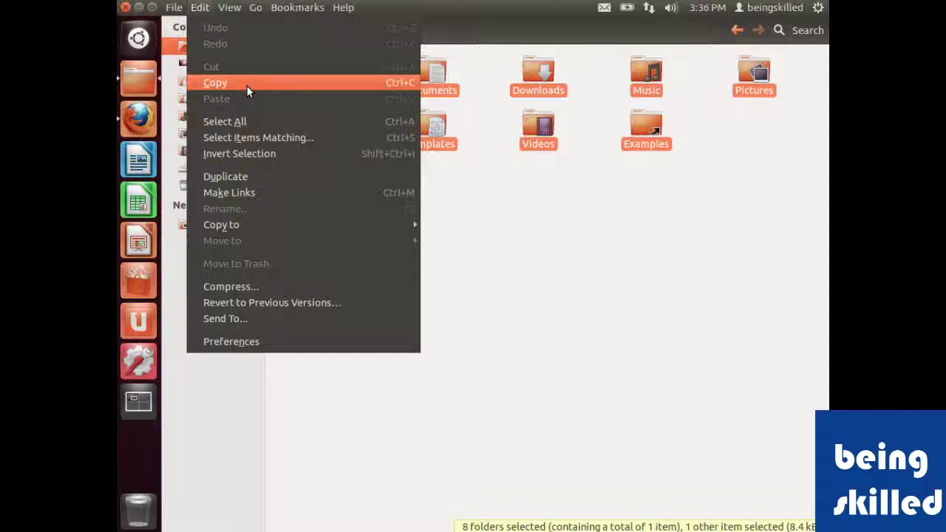
{"action": "left_click", "coordinate": [246, 85]}
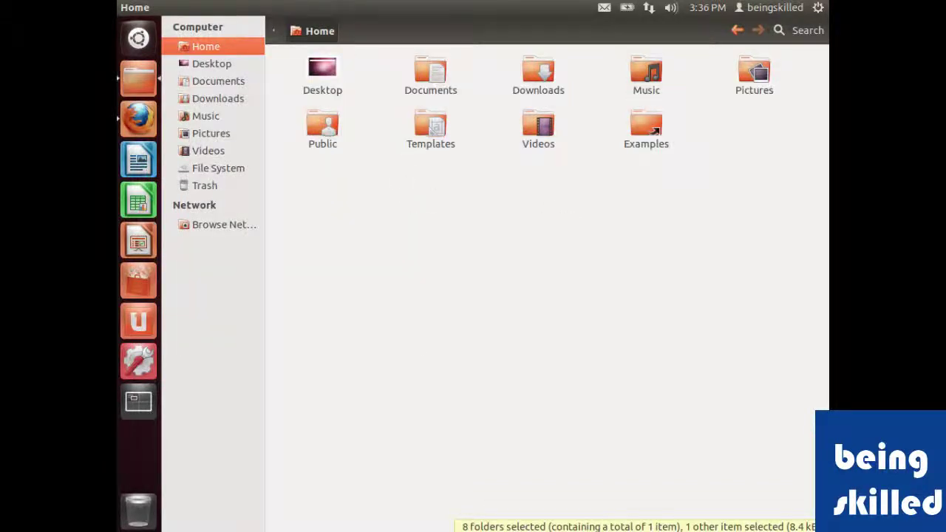
{"action": "left_click", "coordinate": [235, 8]}
{"action": "mouse_move", "coordinate": [244, 7]}
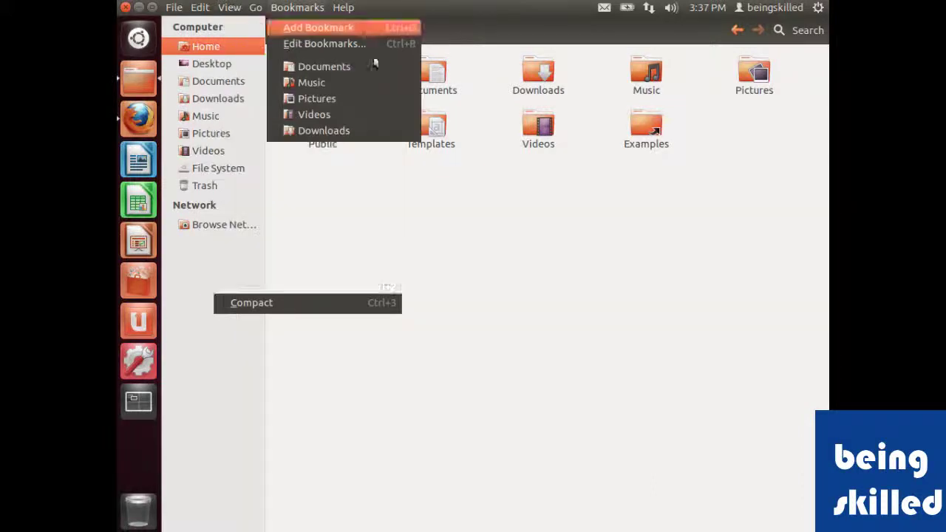
{"action": "key", "text": "Escape"}
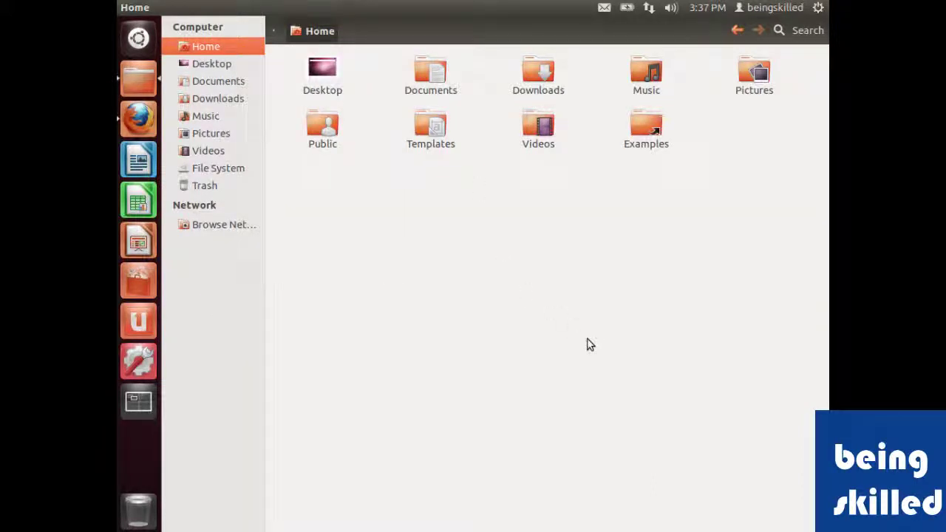